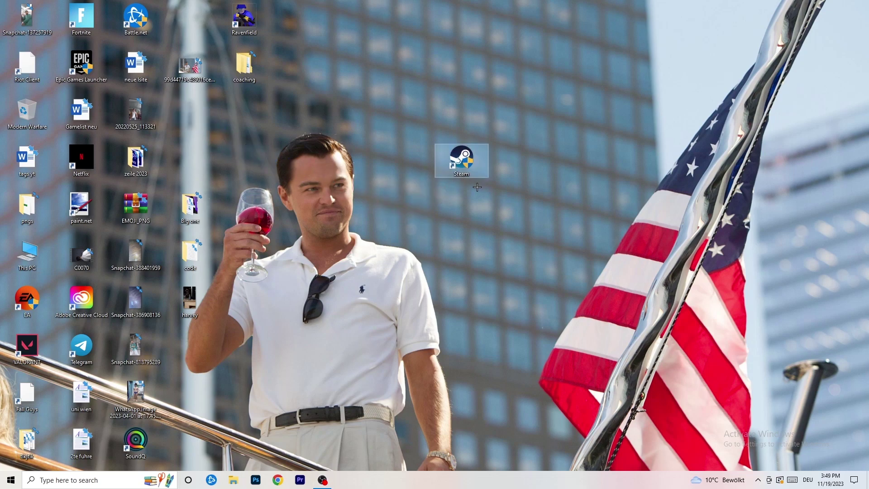
Open the Steam desktop shortcut's properties, check its compatibility mode choices and administrator option, and accept the existing settings.
right_click(467, 159)
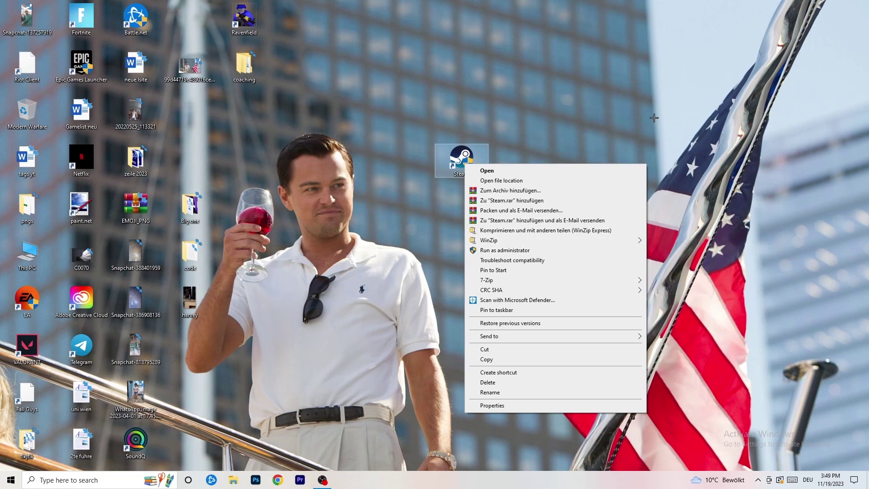
left_click(503, 408)
left_click_drag(545, 168, 386, 130)
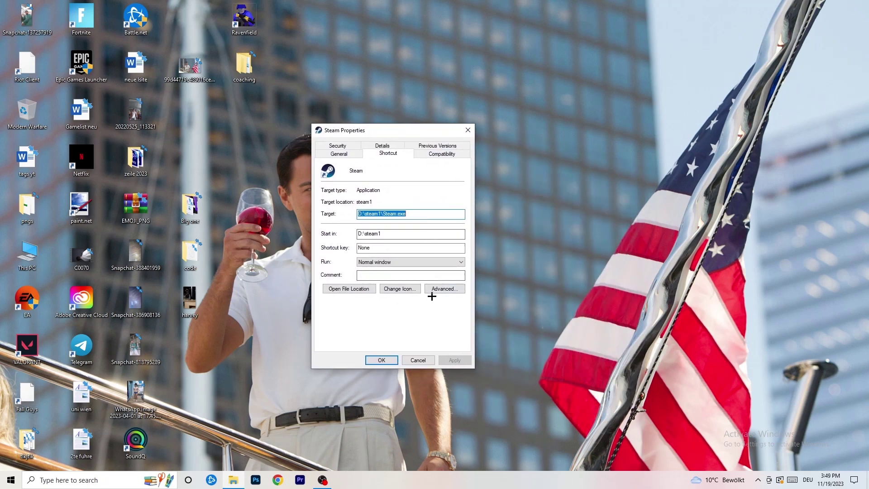
left_click(446, 154)
left_click_drag(398, 132, 501, 94)
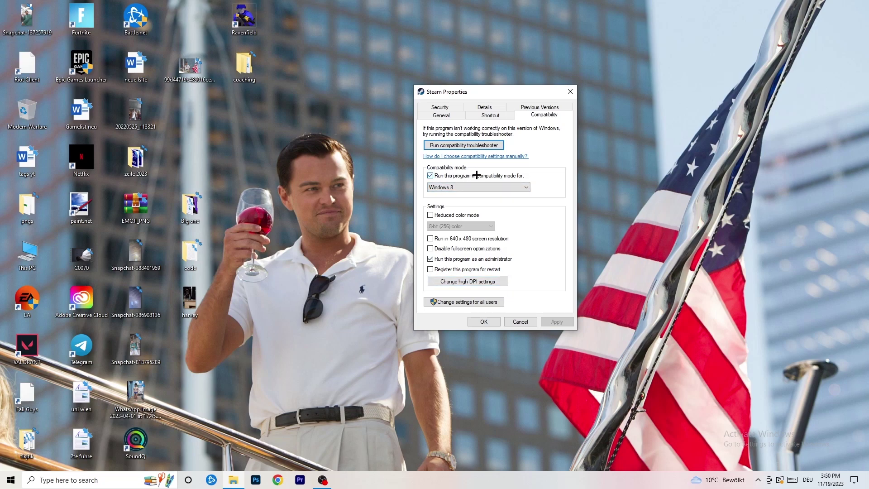
left_click(483, 188)
left_click(567, 178)
left_click(493, 321)
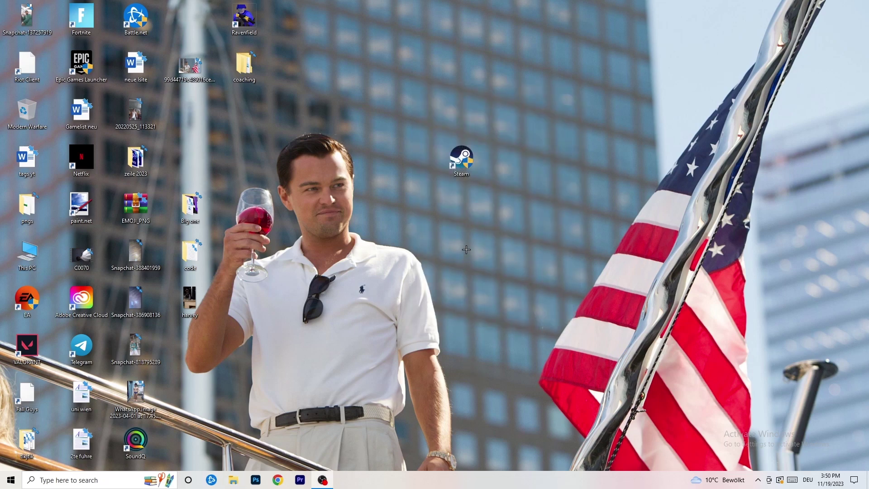
Move the Steam shortcut across the desktop, view its compatibility properties again and close them without changes.
left_click_drag(454, 164, 411, 162)
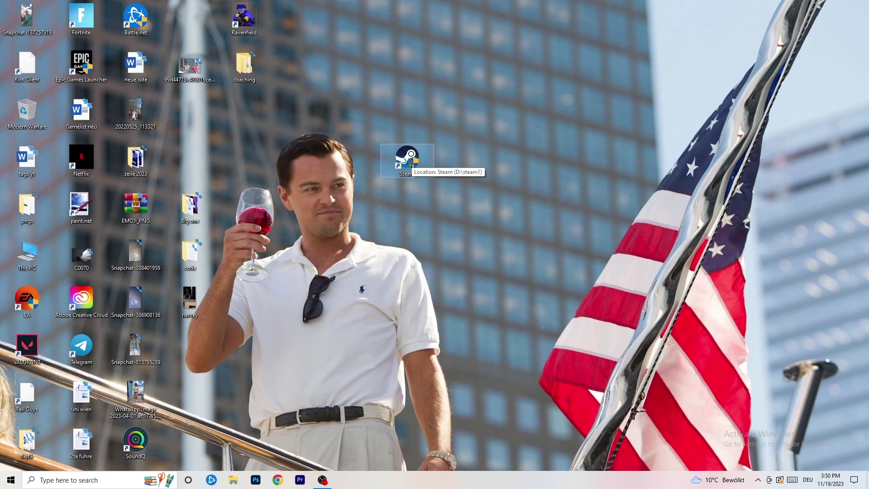
left_click_drag(411, 161, 302, 161)
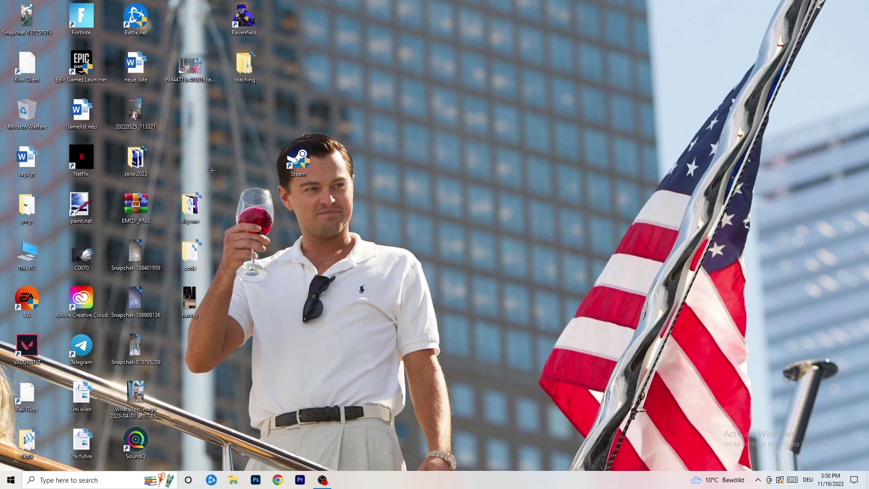
right_click(300, 168)
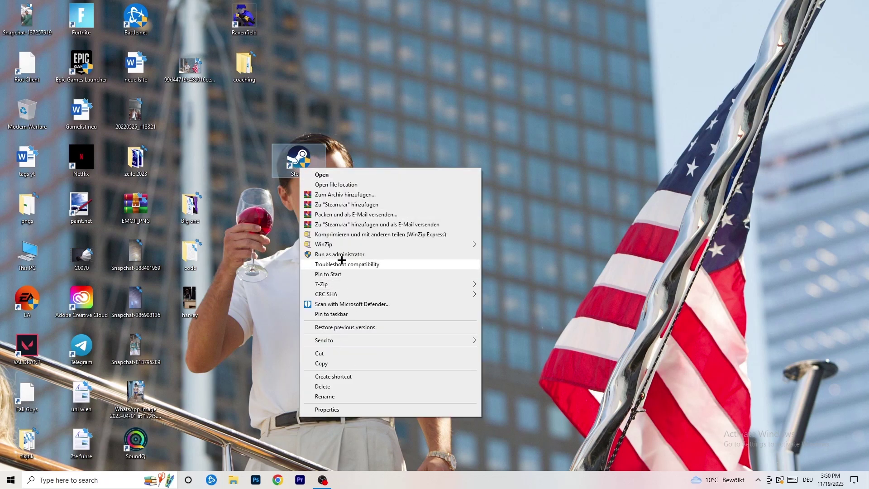
left_click(328, 410)
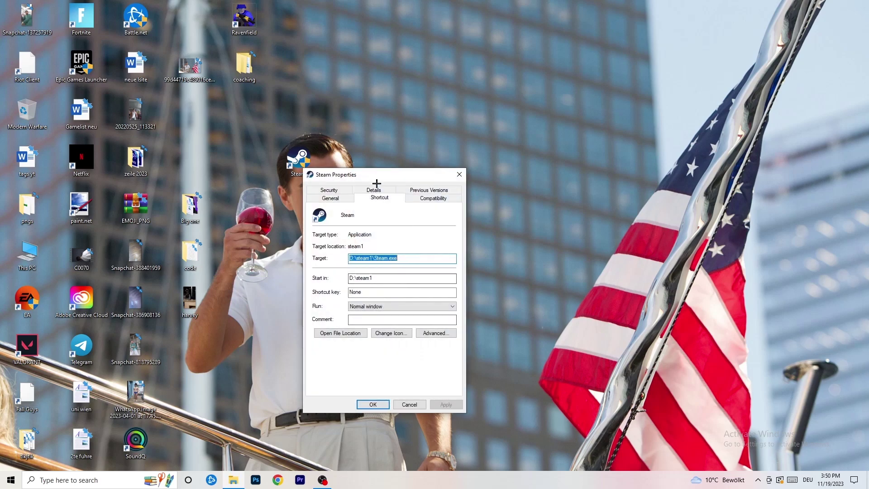
left_click(433, 198)
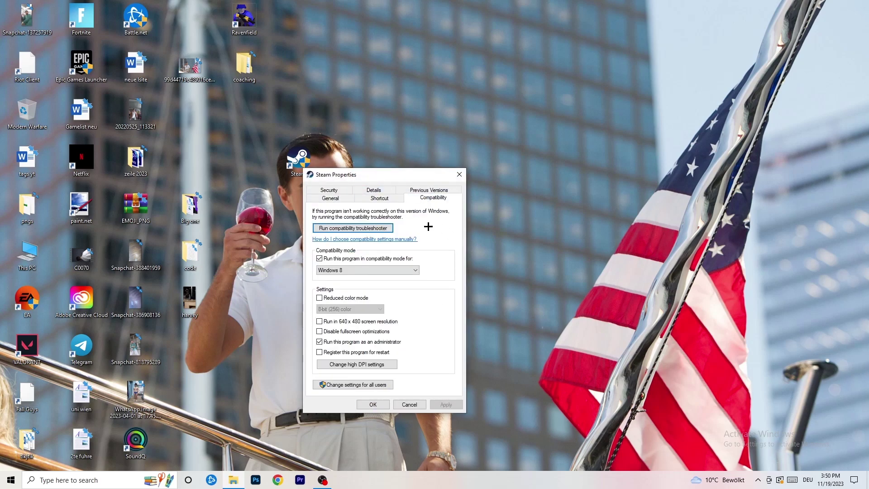
left_click(460, 175)
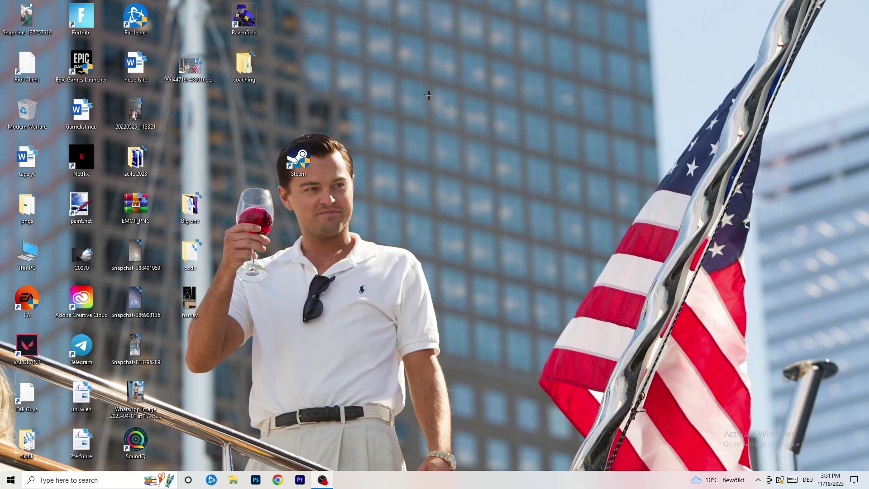
Open Task Manager and maximize its window.
left_click_drag(459, 480, 442, 457)
right_click(443, 482)
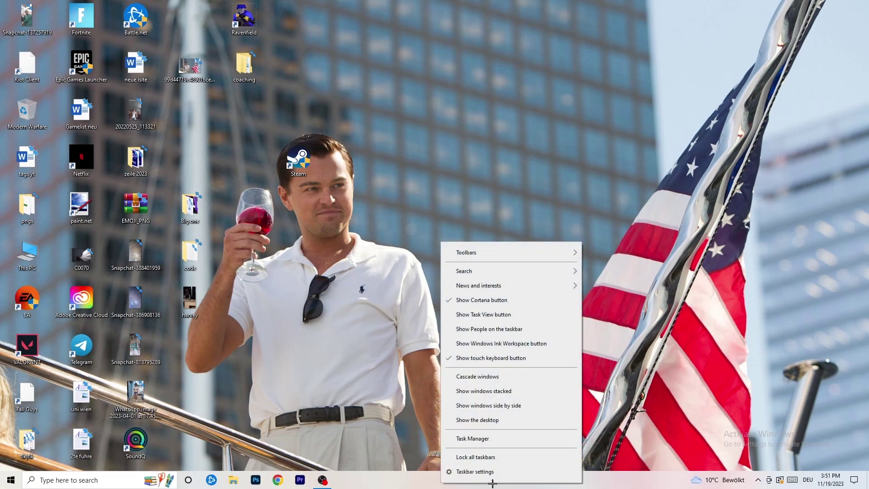
left_click(484, 439)
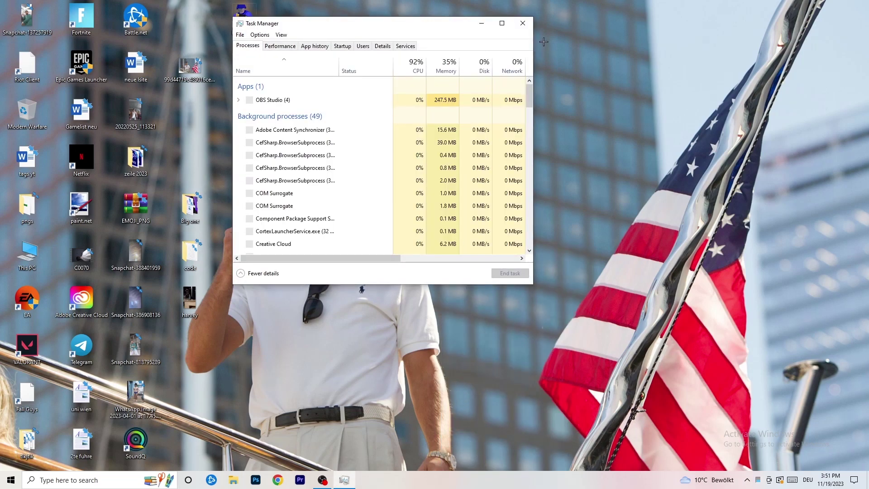
left_click(504, 21)
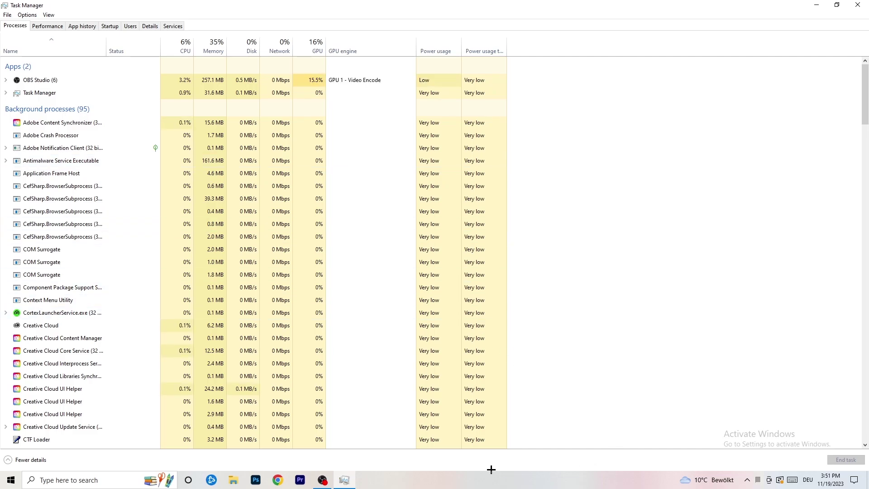
In Task Manager's process details, show the priority choices for a Creative Cloud UI Helper process.
left_click(141, 26)
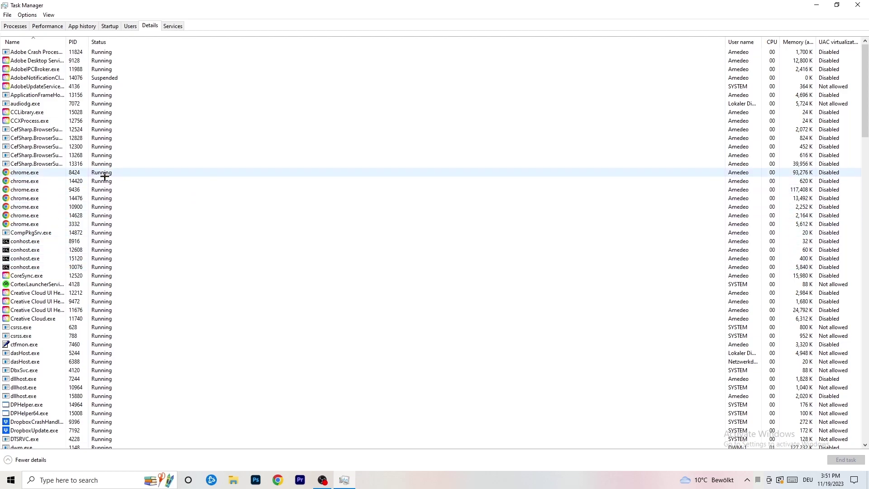
scroll(104, 176, "down", 3)
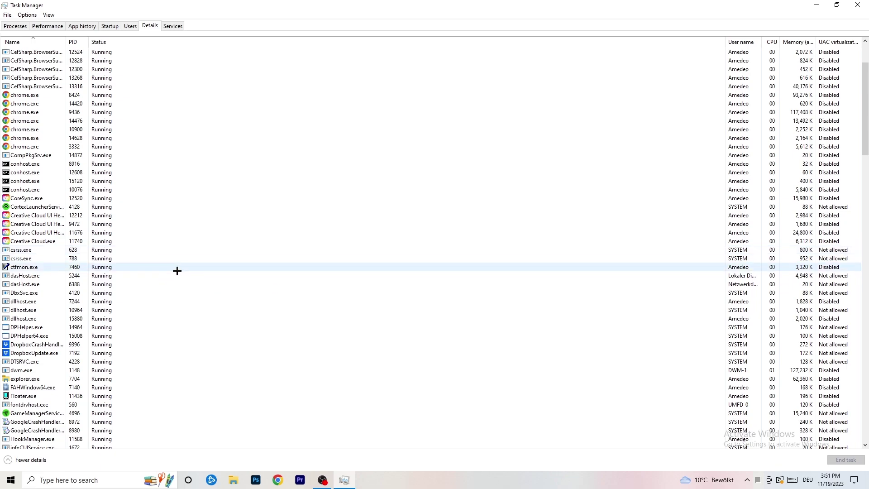
right_click(36, 232)
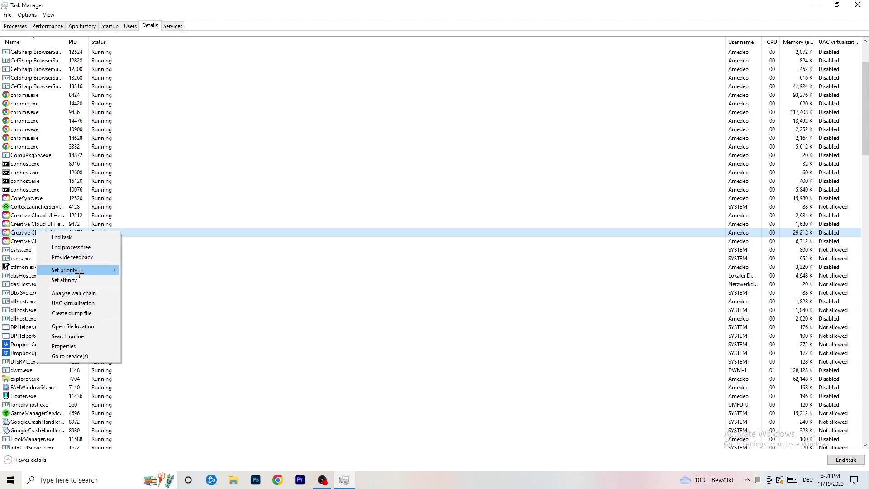
mouse_move(80, 272)
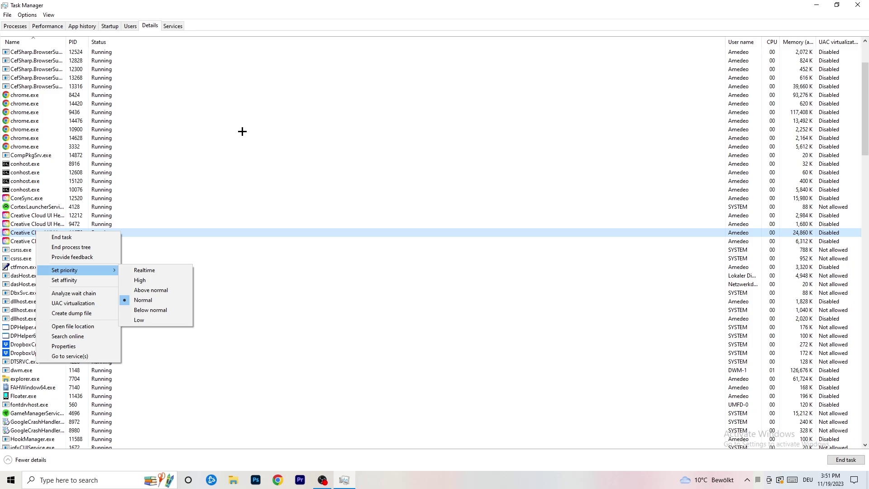
Review the startup programs and show the available actions for File Association Helper, leaving it enabled.
left_click(113, 26)
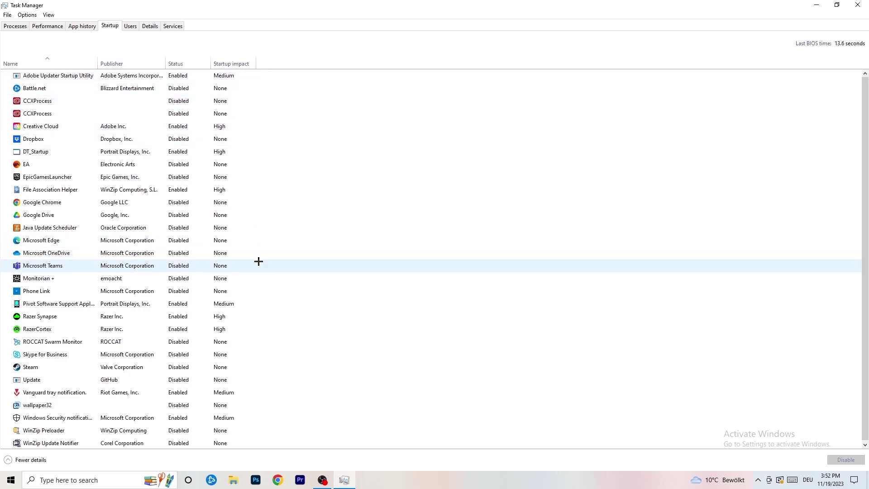
scroll(259, 403, "down", 2)
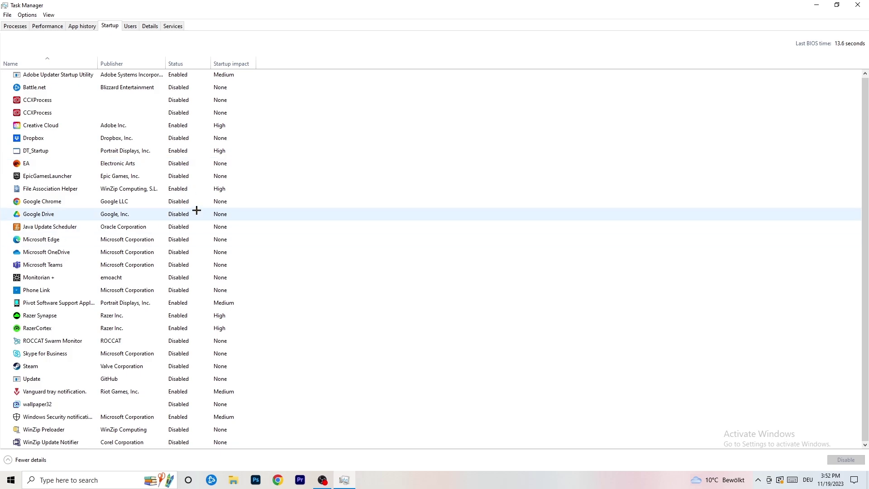
right_click(186, 189)
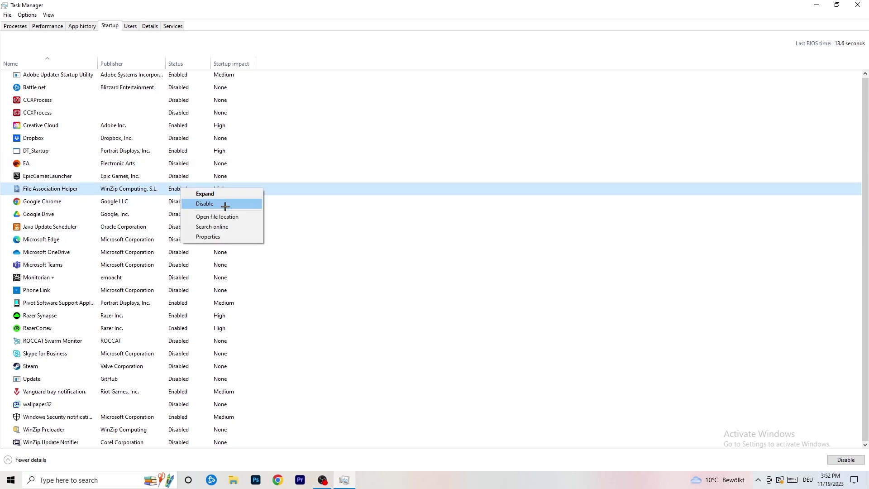
left_click(355, 64)
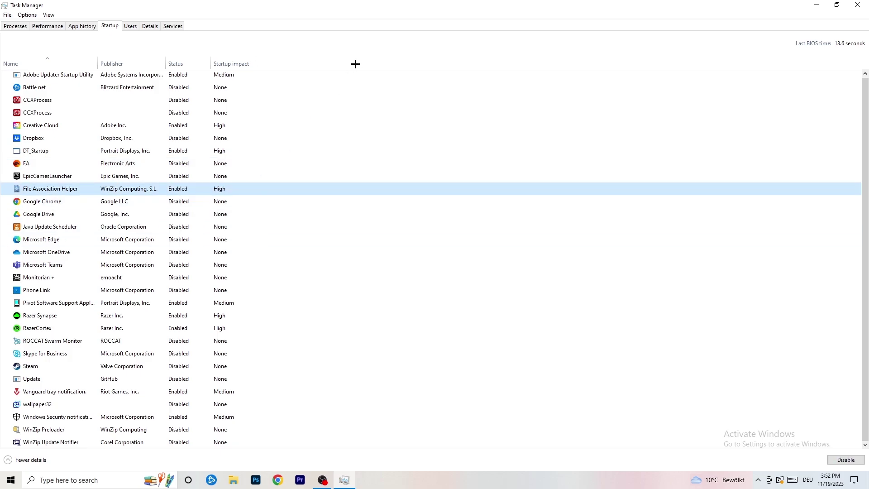
Sort the running processes by CPU and GPU usage and look through the list for heavy consumers.
left_click(27, 27)
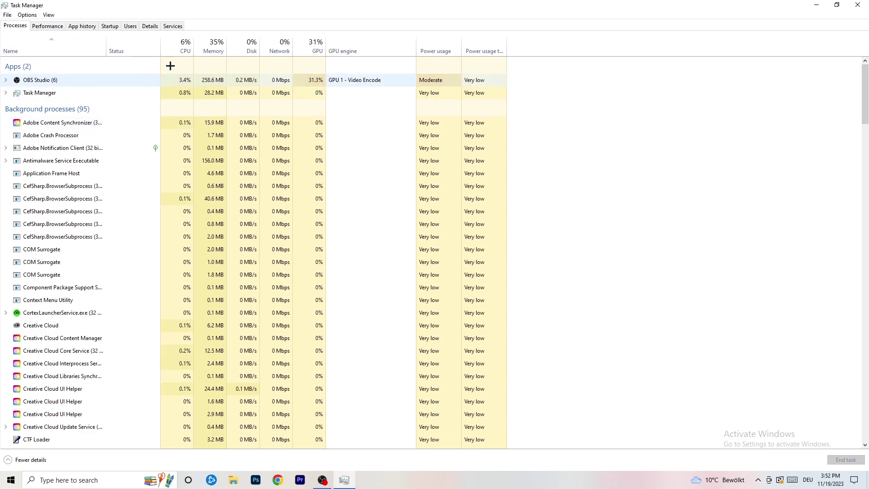
left_click(185, 40)
left_click(308, 41)
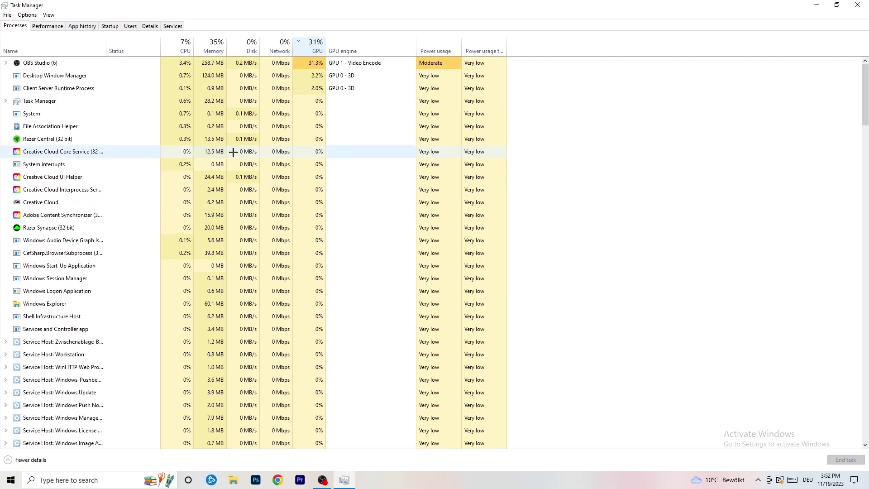
left_click(313, 47)
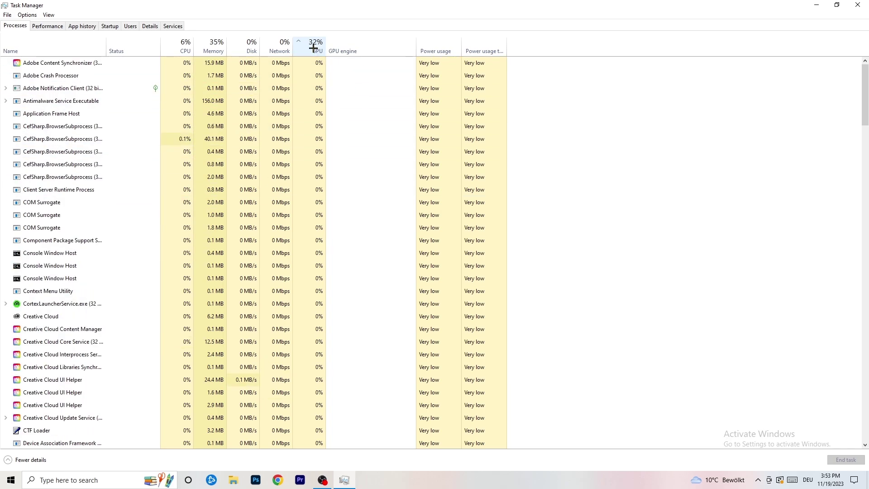
scroll(317, 142, "down", 15)
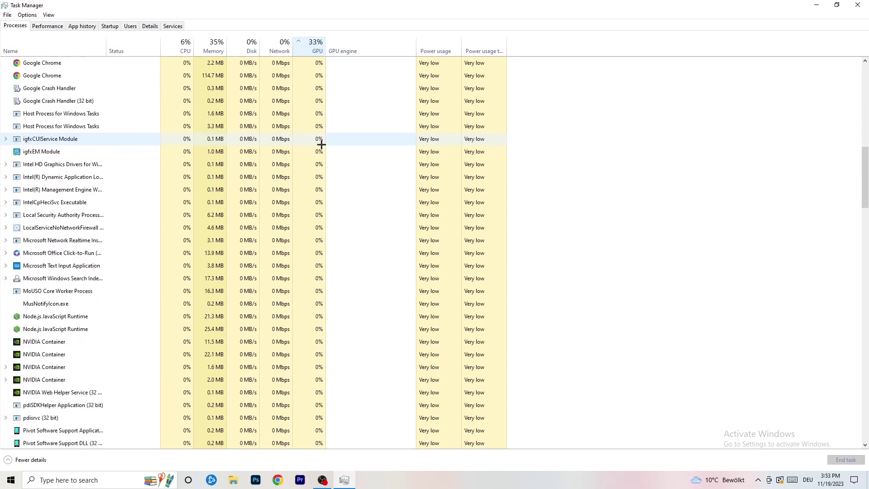
scroll(321, 141, "up", 18)
scroll(321, 136, "down", 20)
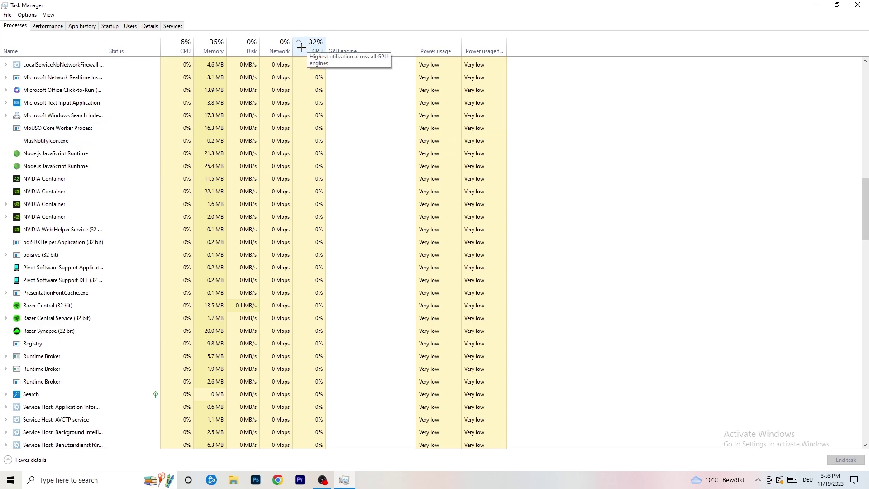
Show the end-task option for Microsoft Windows Search Indexer without using it, sort processes by CPU usage and close Task Manager.
right_click(295, 113)
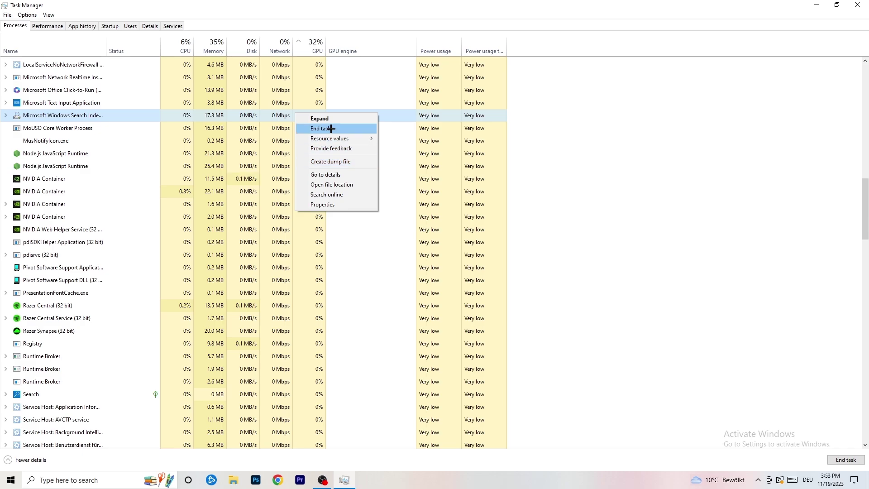
left_click(181, 45)
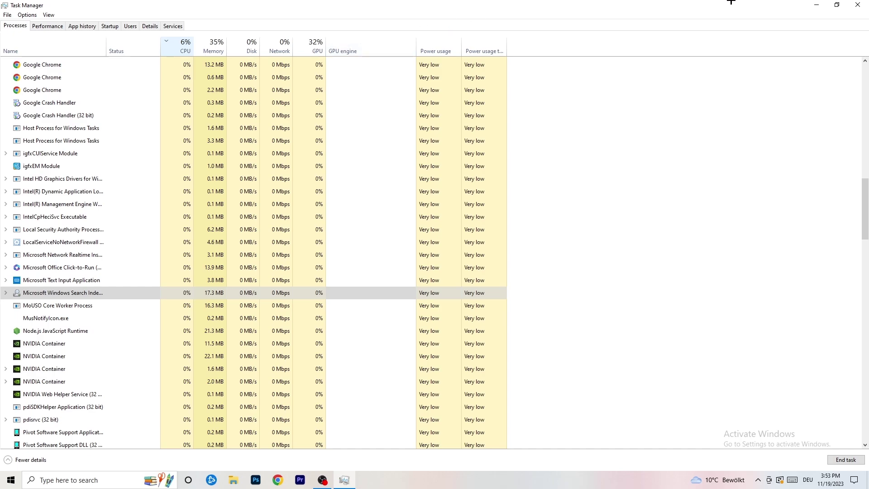
left_click(858, 4)
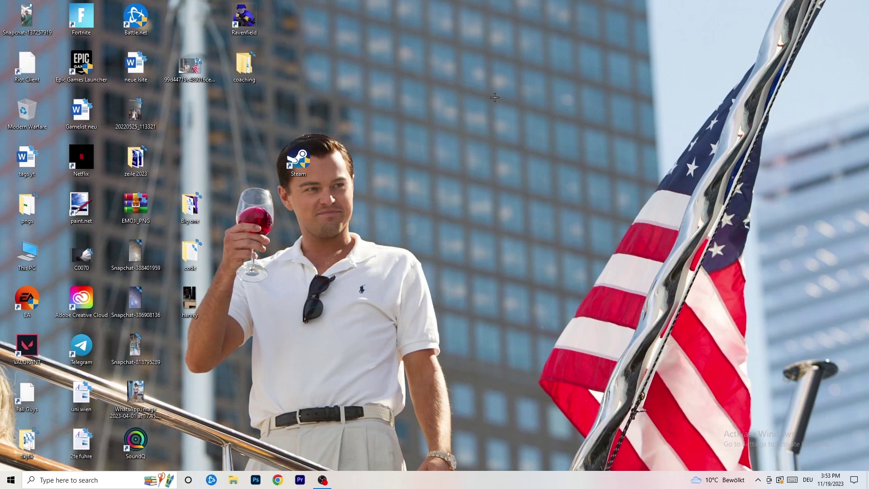
Open Windows Settings and go to the Xbox Game Bar options under Gaming.
left_click(10, 479)
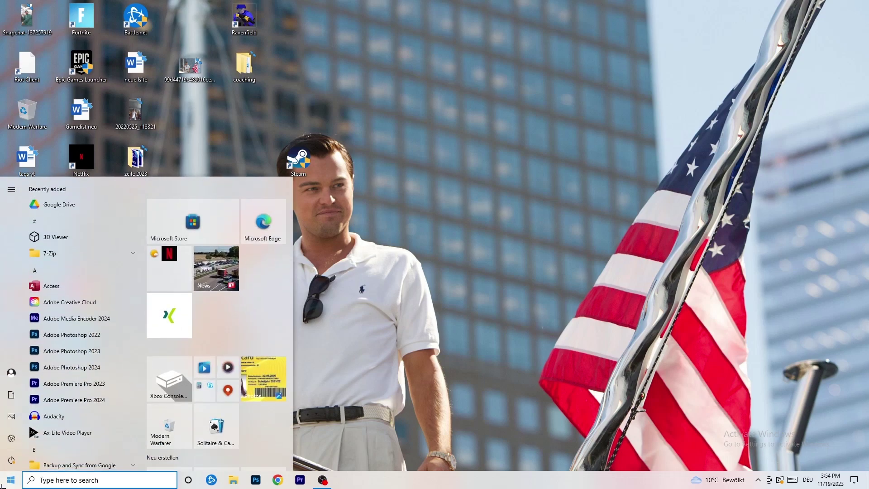
left_click(11, 438)
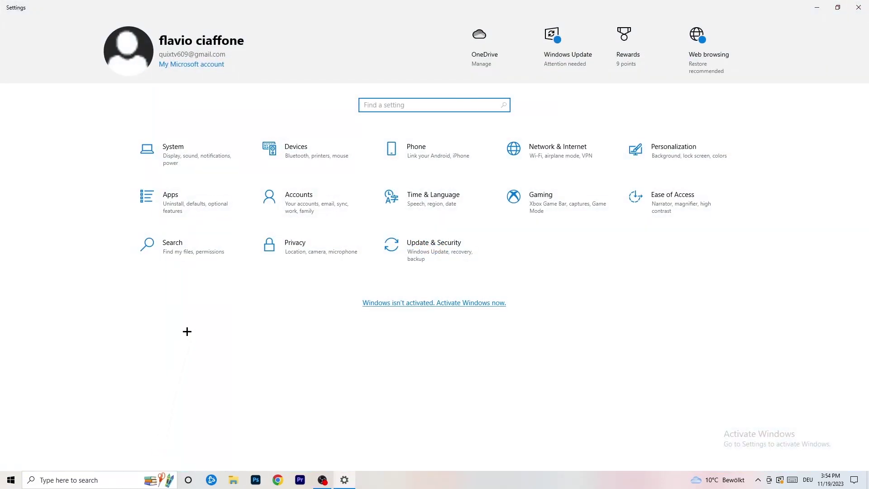
left_click(552, 202)
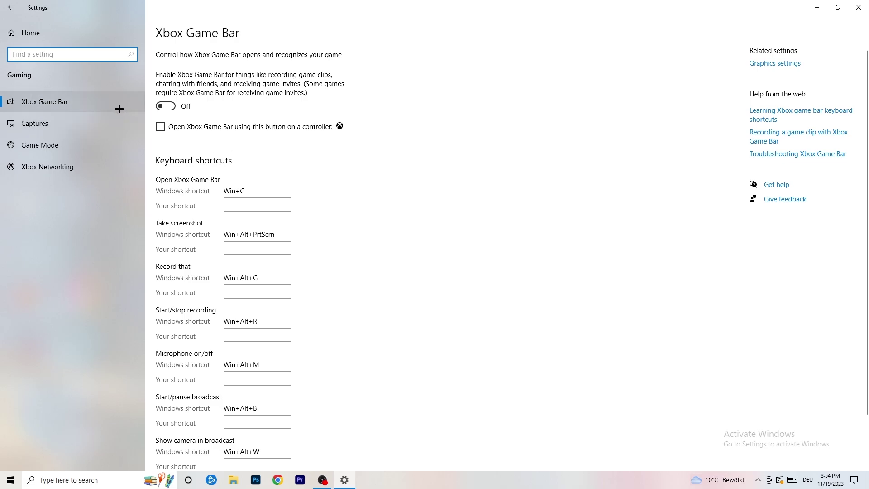
Review the game Captures settings for background recording, audio and video, and display the Game Mode setting.
left_click(75, 118)
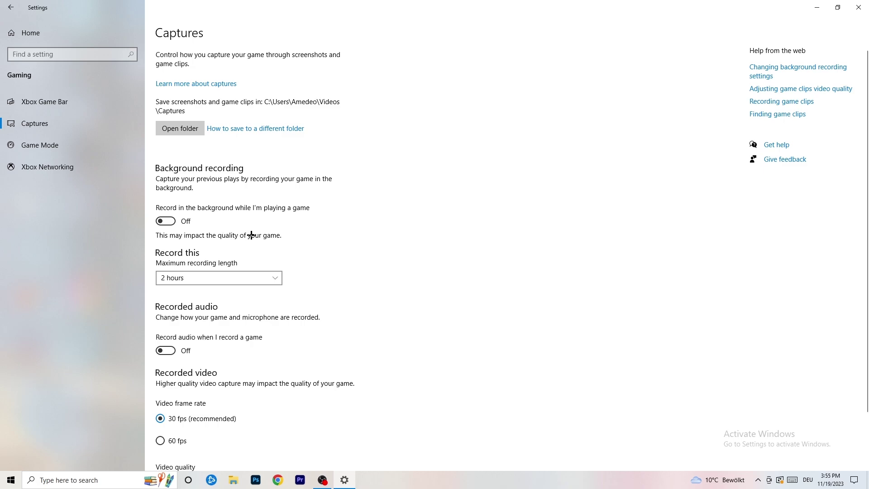
scroll(251, 235, "down", 2)
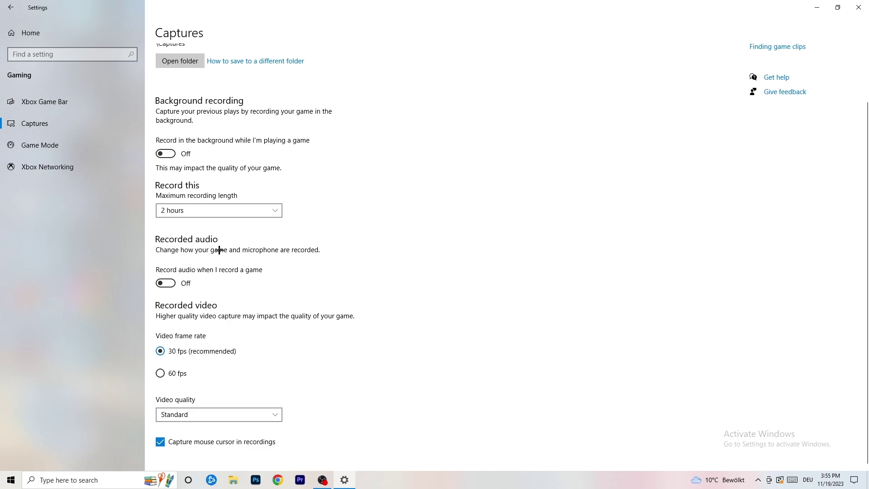
left_click(18, 144)
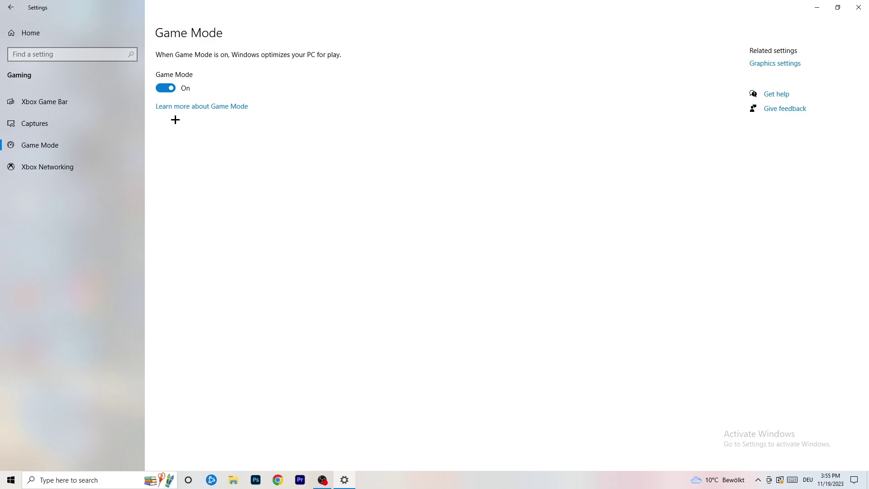
Go to the Windows Update page under Update & Security and check for pending updates.
left_click(11, 7)
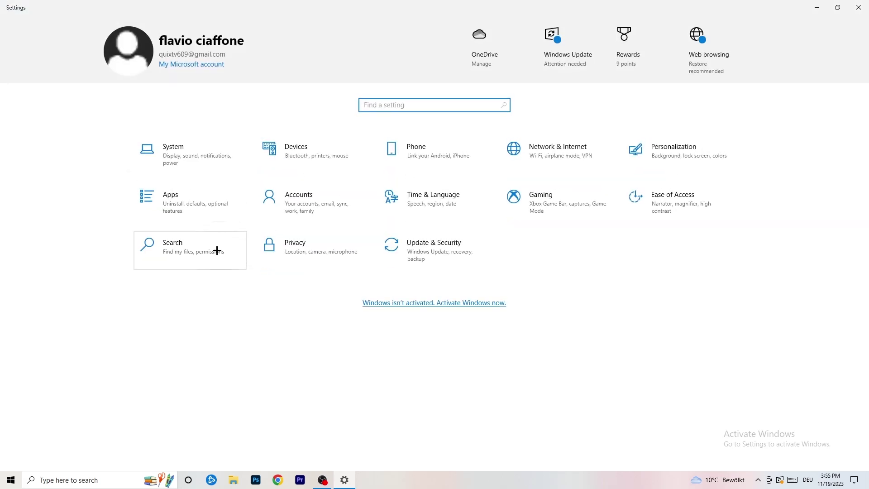
left_click(458, 248)
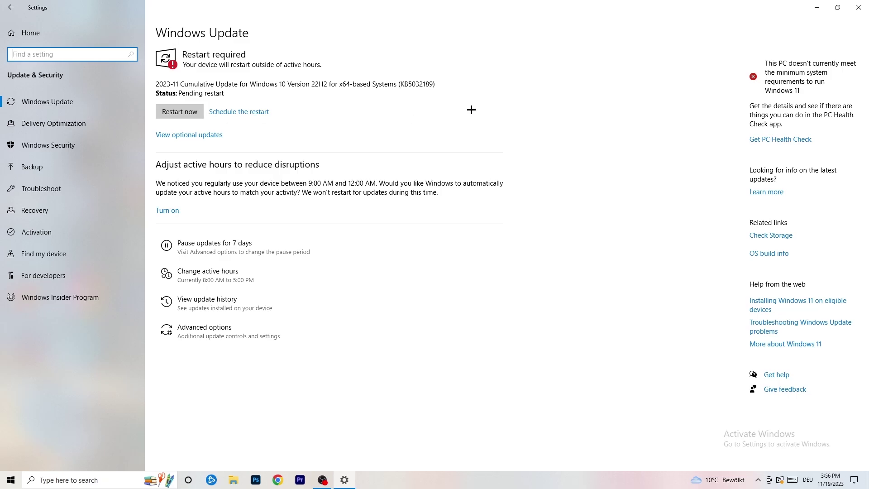
double_click(633, 3)
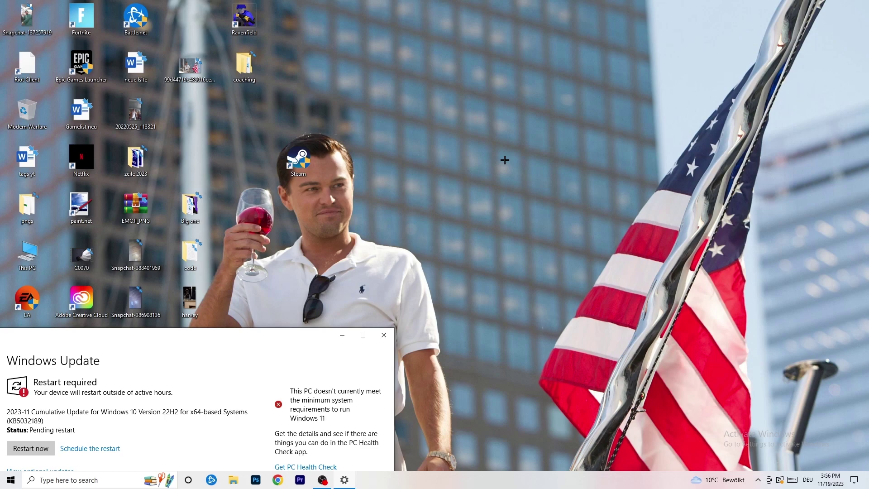
left_click(363, 335)
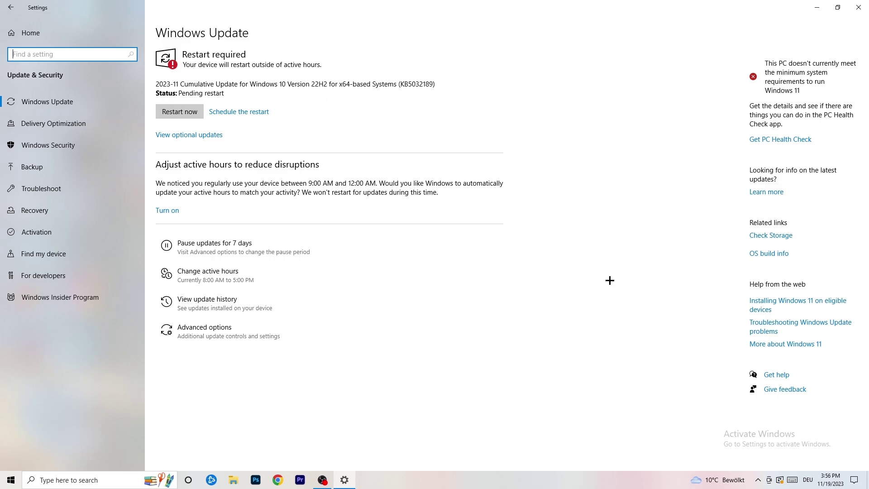
Go to the System display settings and check the scaling and display resolution options without changing them.
left_click(11, 7)
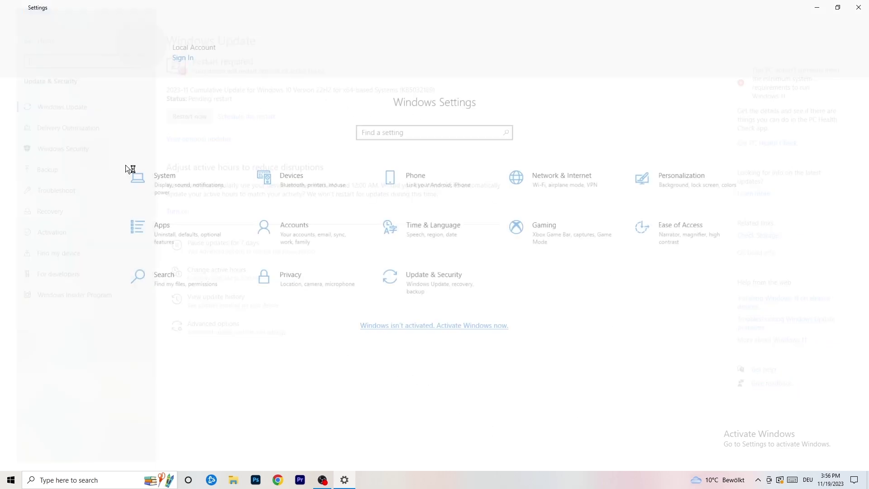
left_click(190, 164)
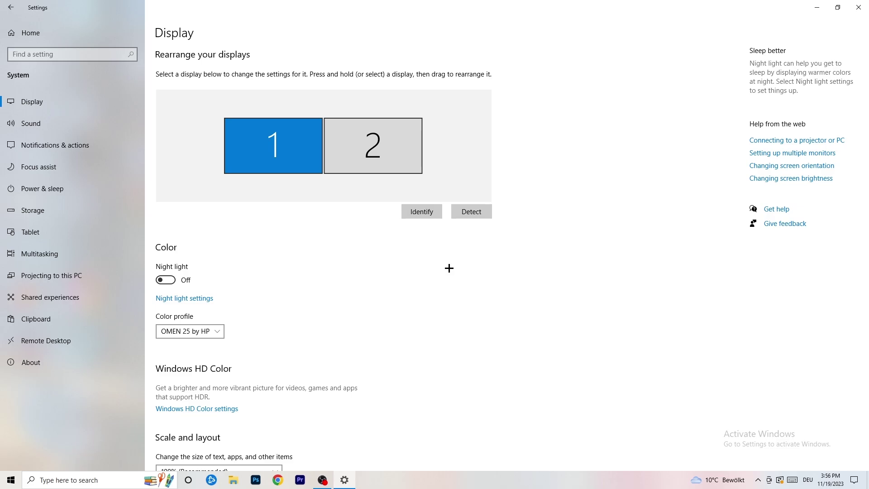
scroll(339, 223, "down", 5)
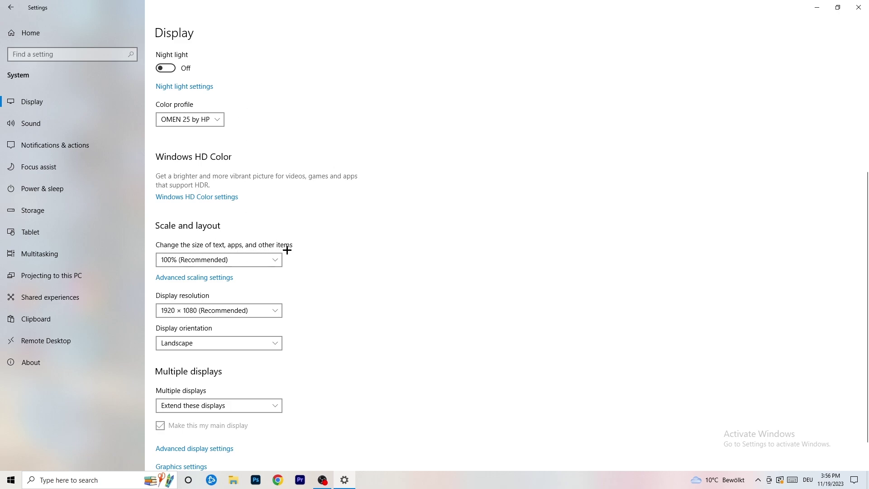
left_click(274, 259)
left_click(422, 223)
scroll(207, 245, "down", 1)
left_click(252, 274)
left_click(436, 249)
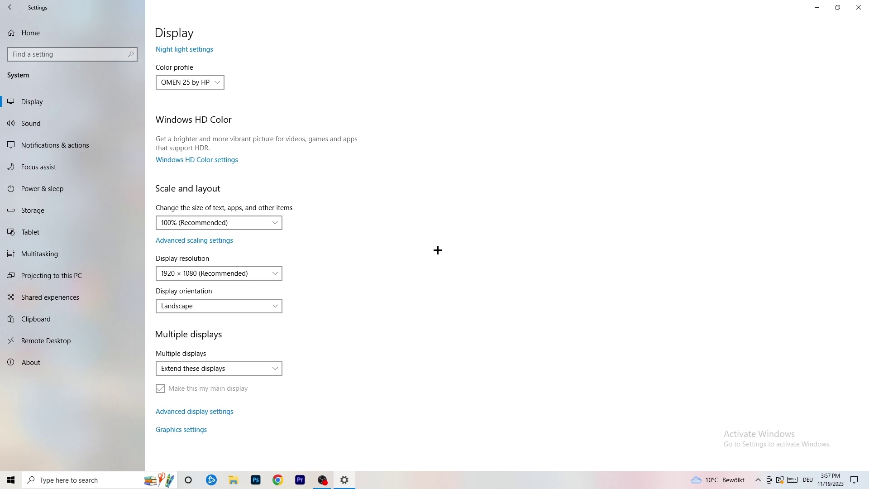
Review the preferred and additional power plans through the additional power settings of Power & sleep, and close Power Options.
left_click(60, 191)
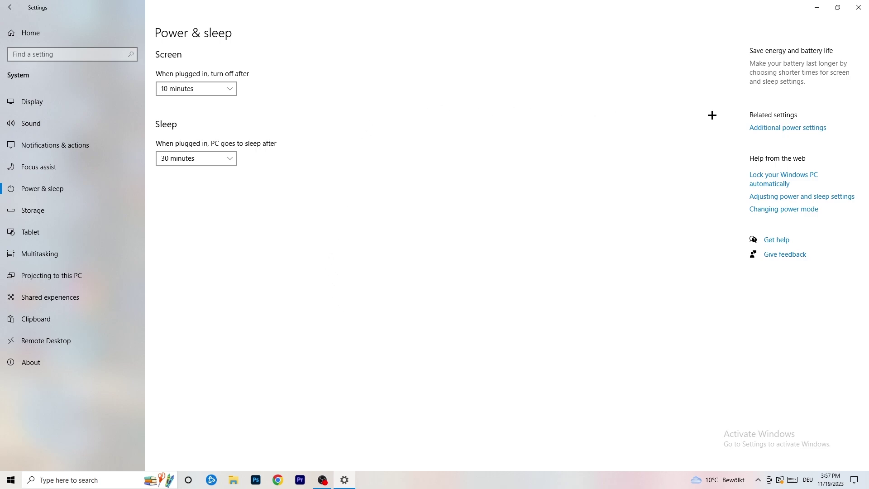
left_click(779, 129)
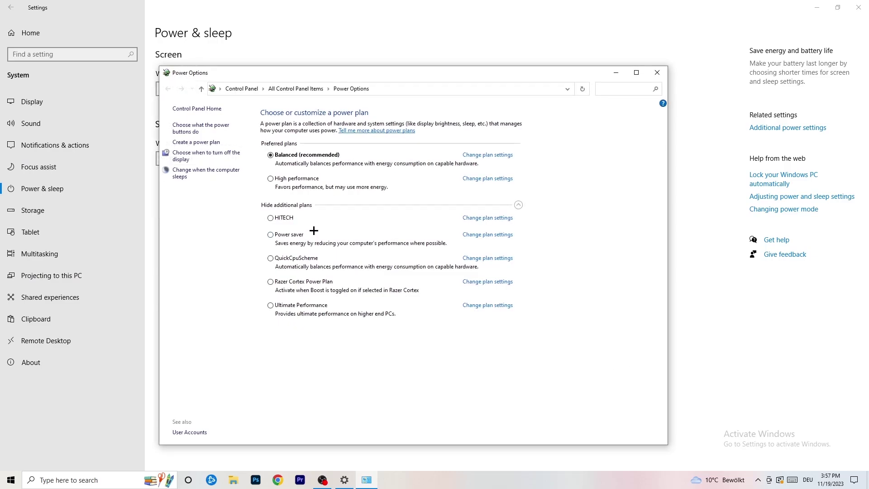
left_click(519, 205)
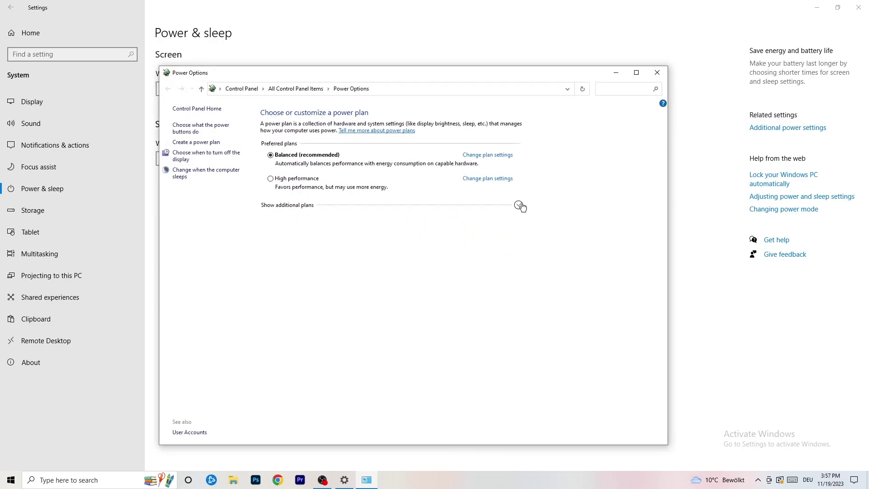
left_click(519, 205)
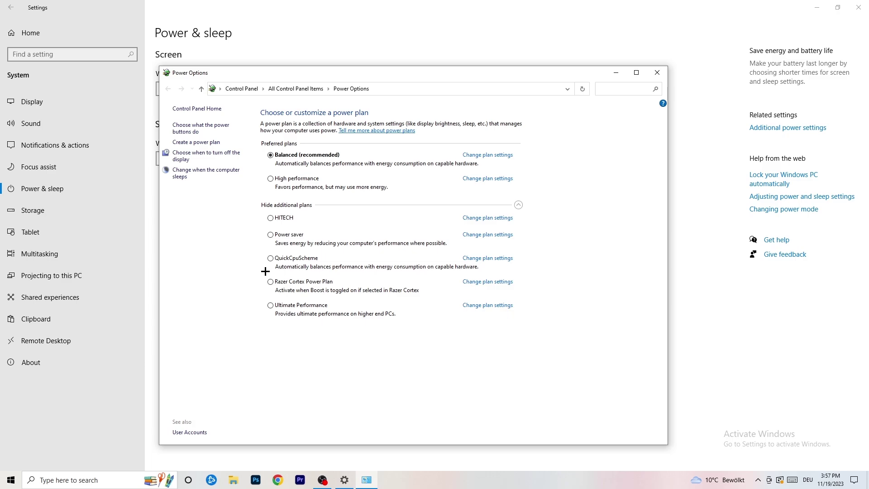
left_click(649, 75)
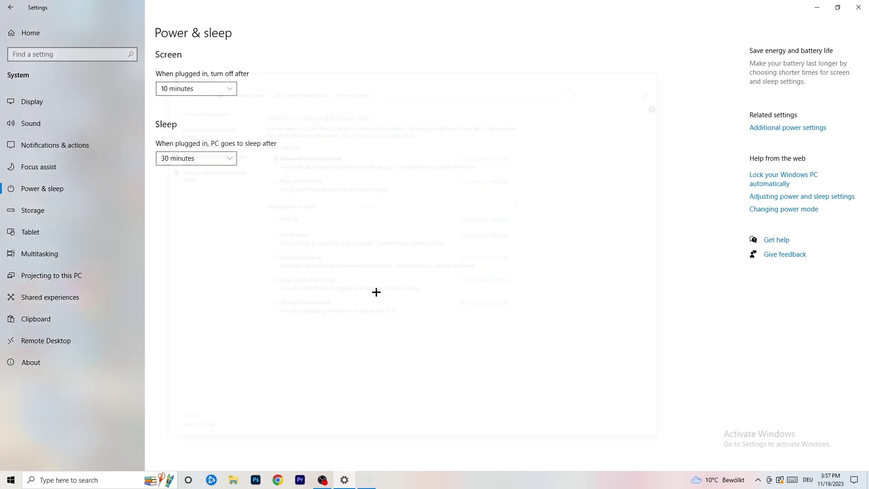
Review the Storage Sense configuration for run frequency and temporary file cleanup under Storage, and close Settings.
left_click(53, 211)
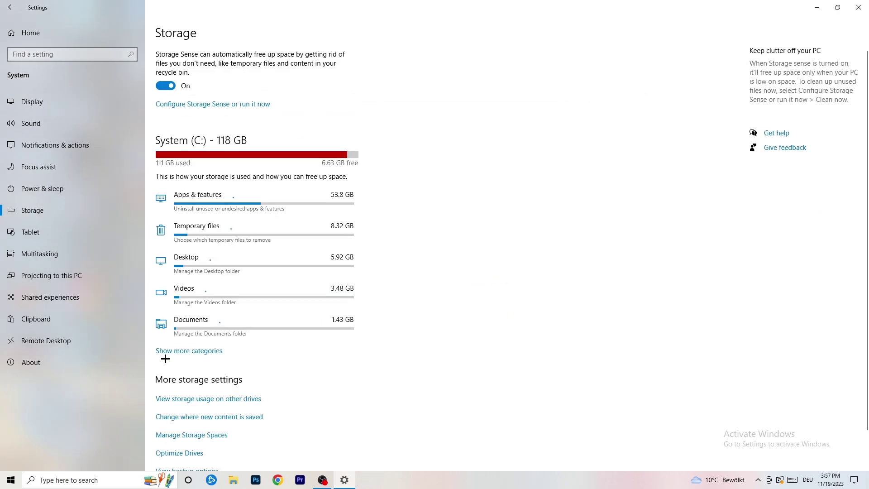
left_click(194, 107)
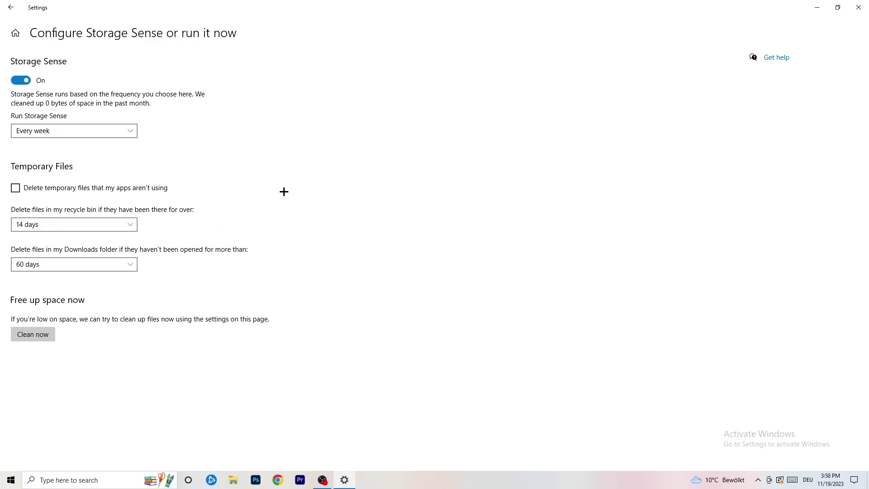
left_click(857, 3)
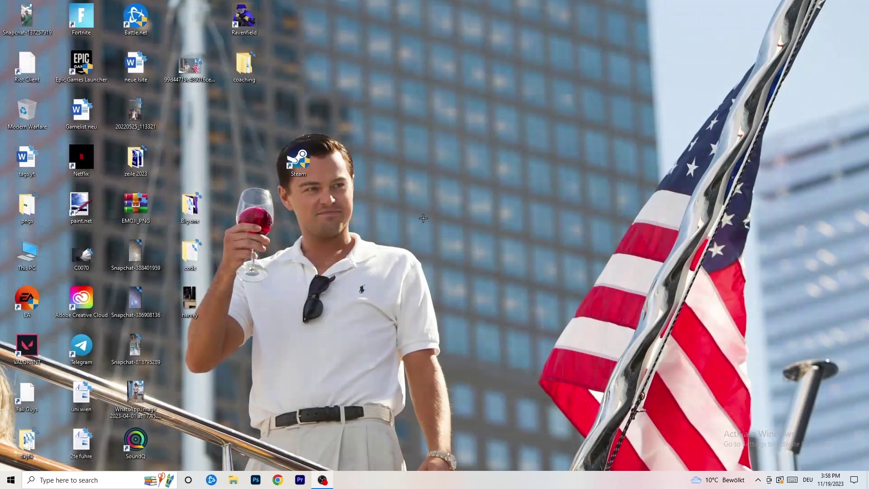